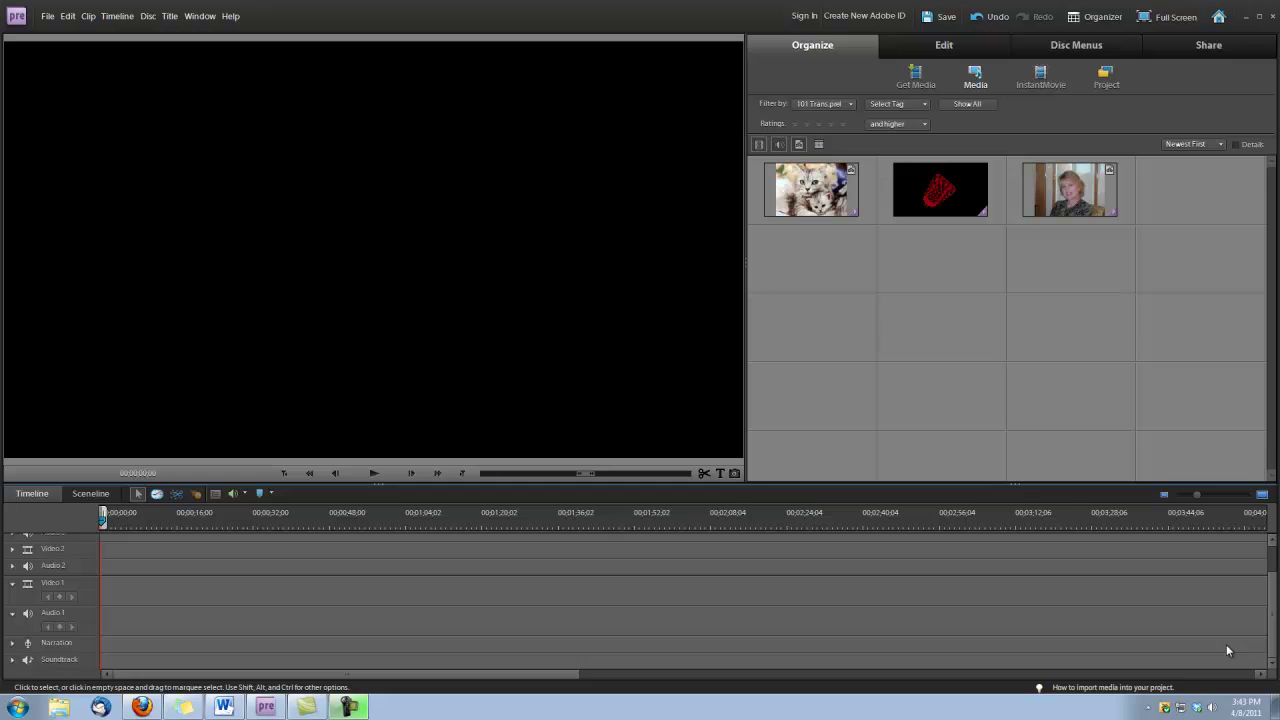
# Put the woman's photo and then the cat photo on Video 1, zoom in, and add FlySwatter.mov near 00:04.
pyautogui.moveTo(1058, 193); pyautogui.dragTo(106, 590)
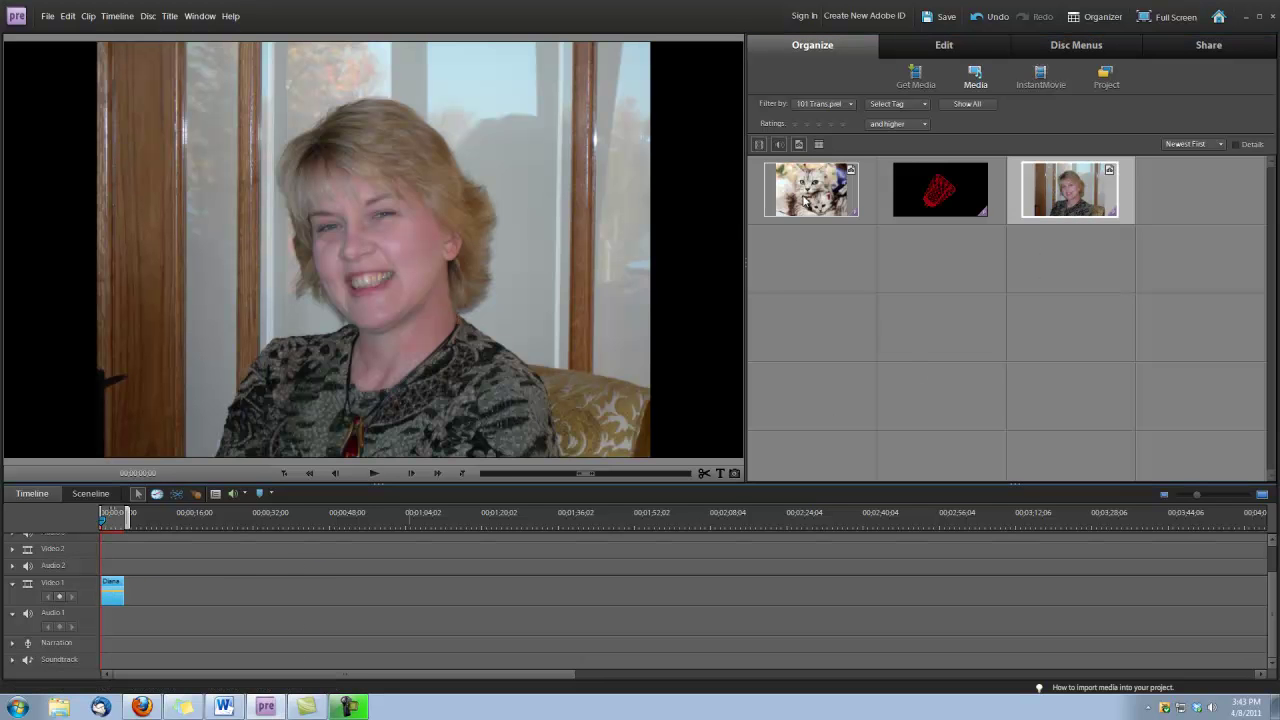
pyautogui.moveTo(522, 557); pyautogui.dragTo(130, 610)
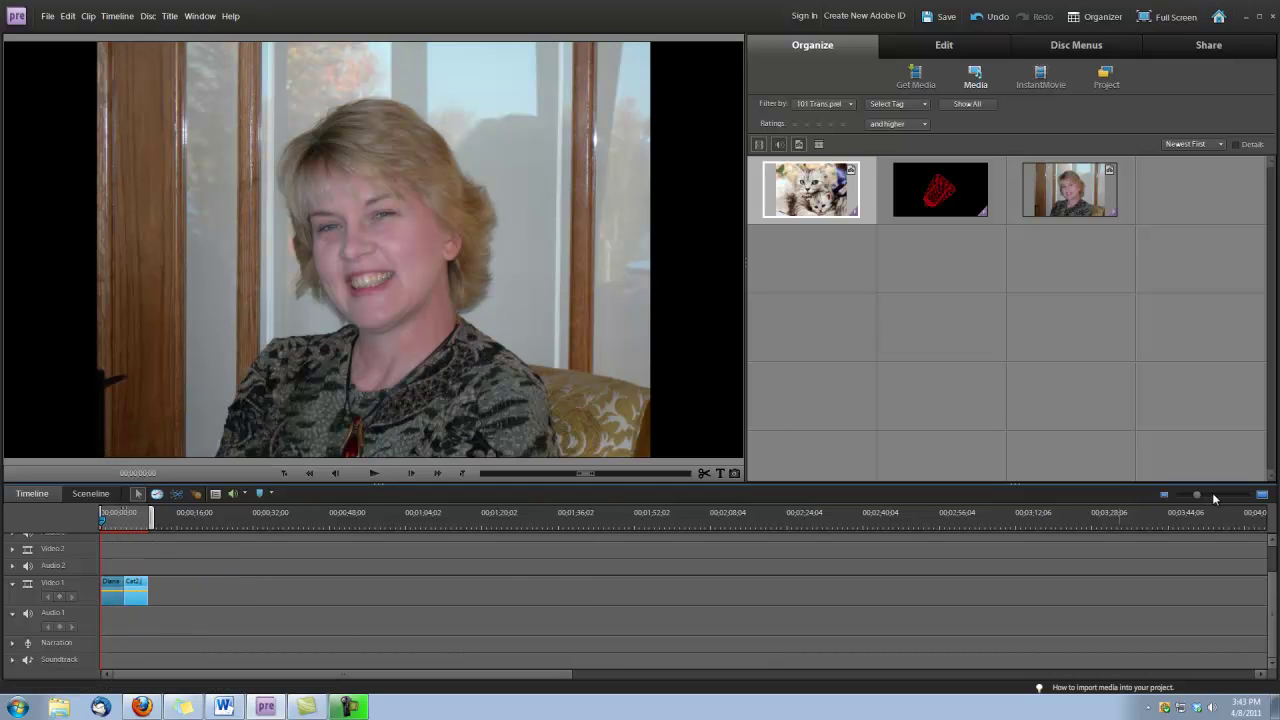
pyautogui.moveTo(1212, 494); pyautogui.dragTo(1224, 494)
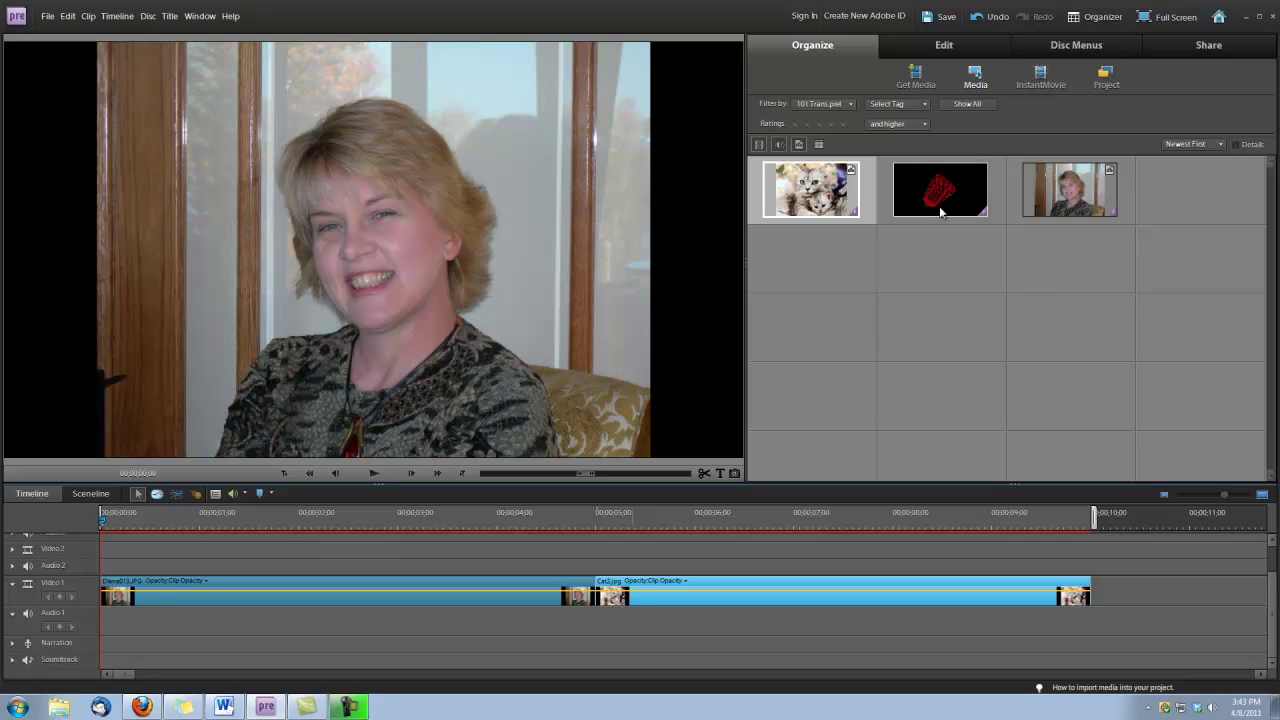
pyautogui.moveTo(940, 211); pyautogui.dragTo(521, 549)
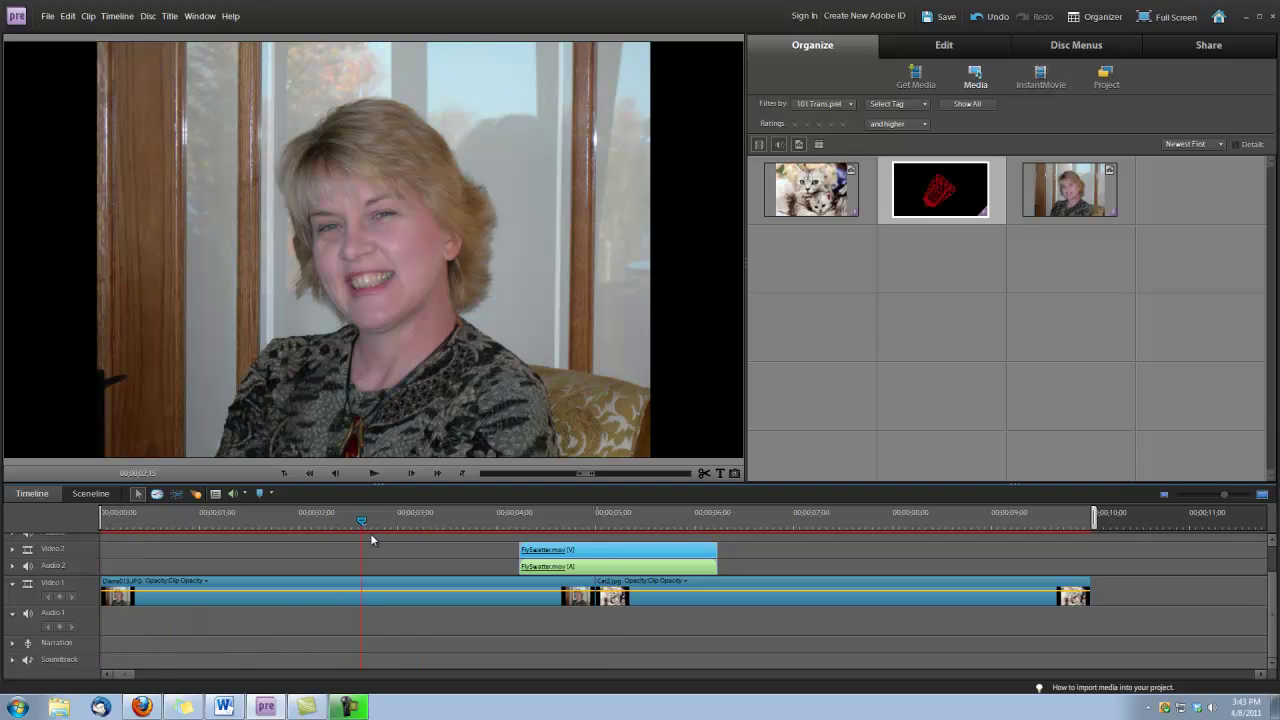
# Set the playhead at 00;00;05;00 and nudge FlySwatter.mov slightly earlier to span the cut.
pyautogui.click(599, 580)
pyautogui.click(596, 580)
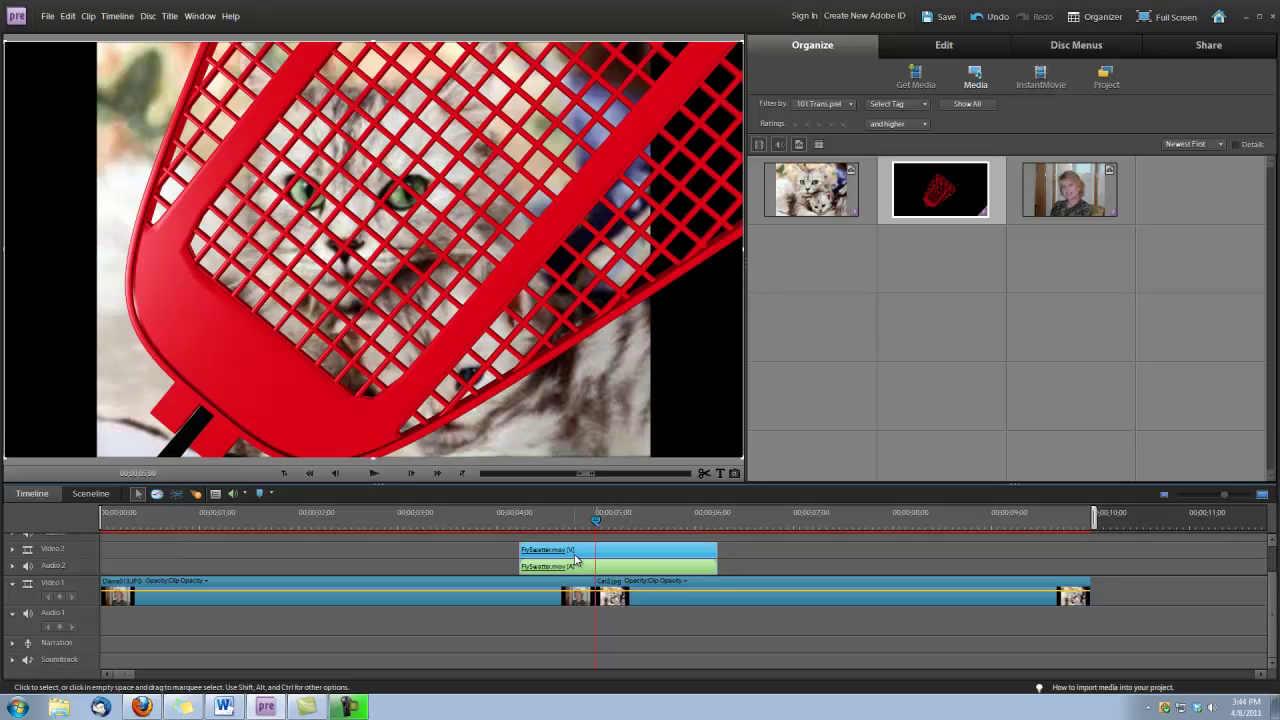
pyautogui.moveTo(575, 558); pyautogui.dragTo(572, 560)
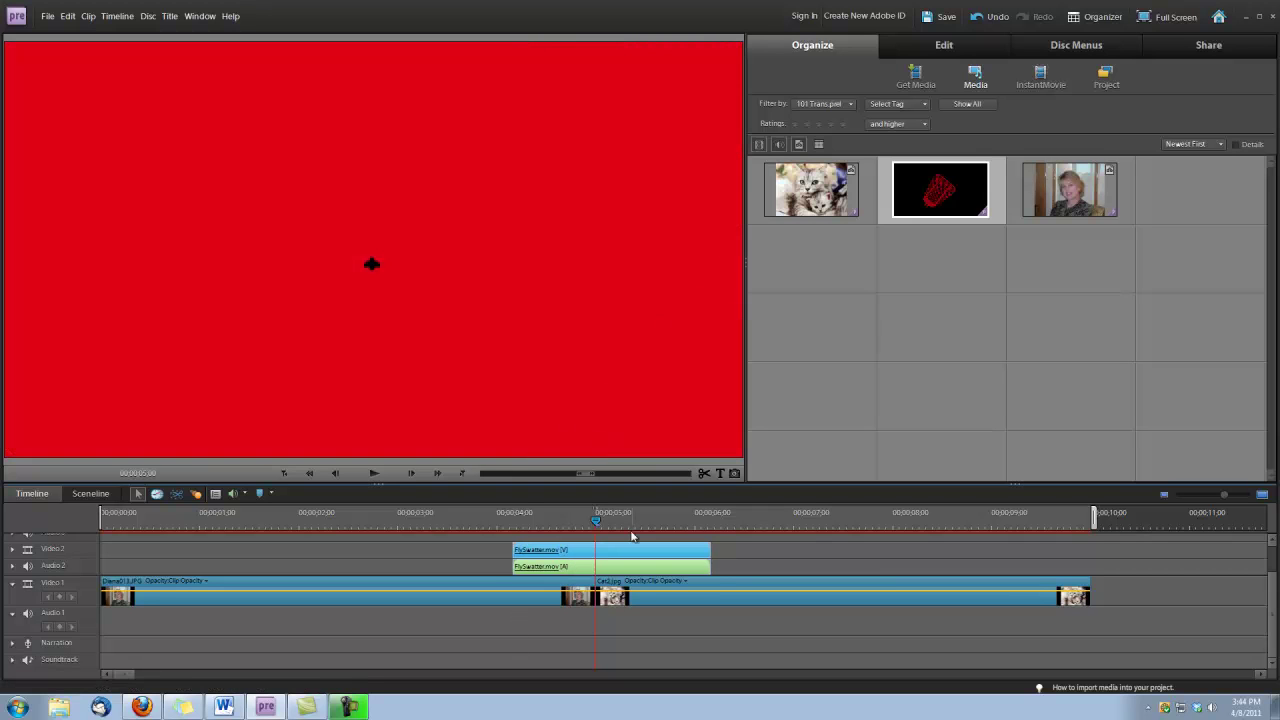
# Jump to the timeline start and play the fly-swatter transition between the photos.
pyautogui.press('Home')
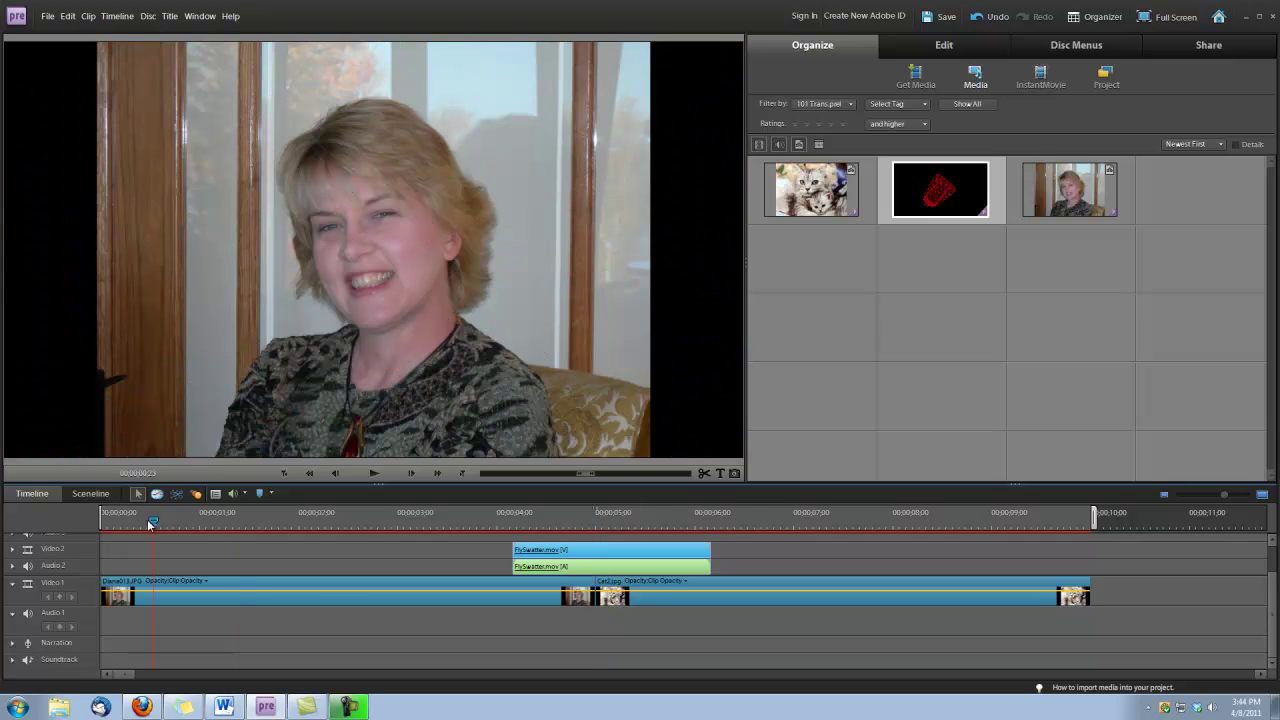
pyautogui.click(375, 474)
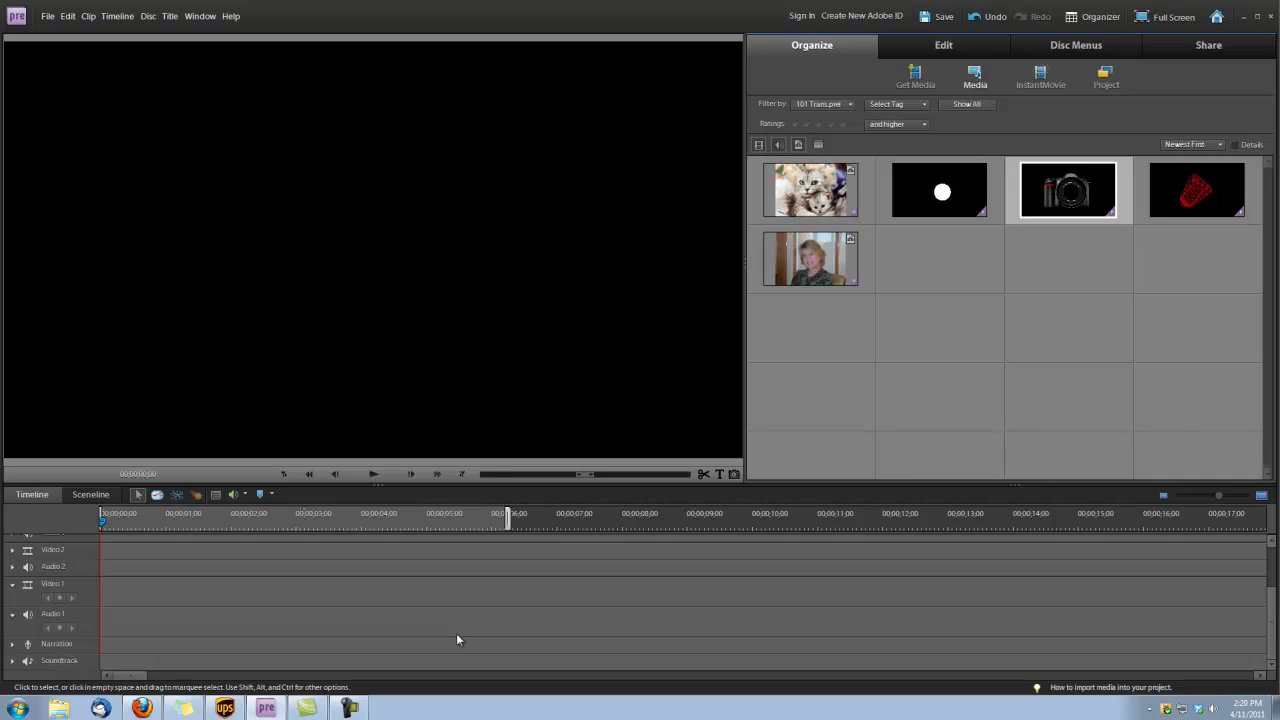
# Drop the woman's photo on Video 1 and Cat2.jpg on Video 2, overlapping from about 00:04.
pyautogui.moveTo(810, 258); pyautogui.dragTo(106, 622)
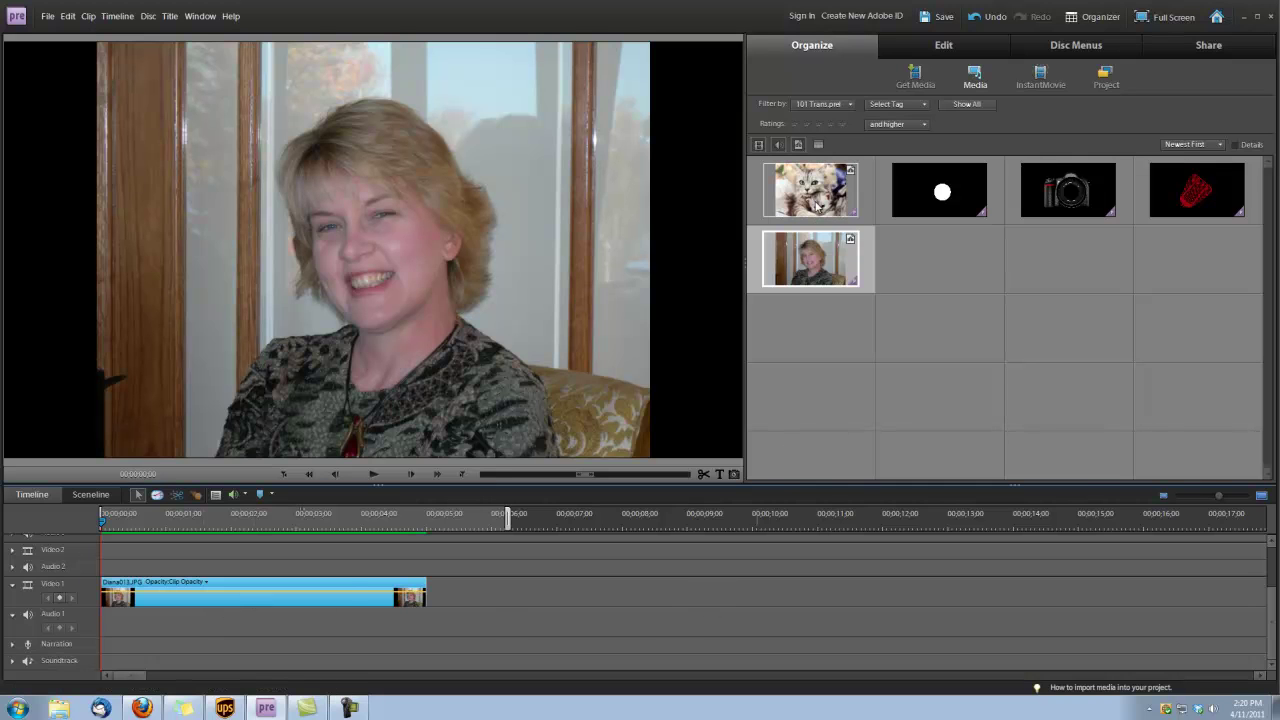
pyautogui.moveTo(818, 205); pyautogui.dragTo(354, 558)
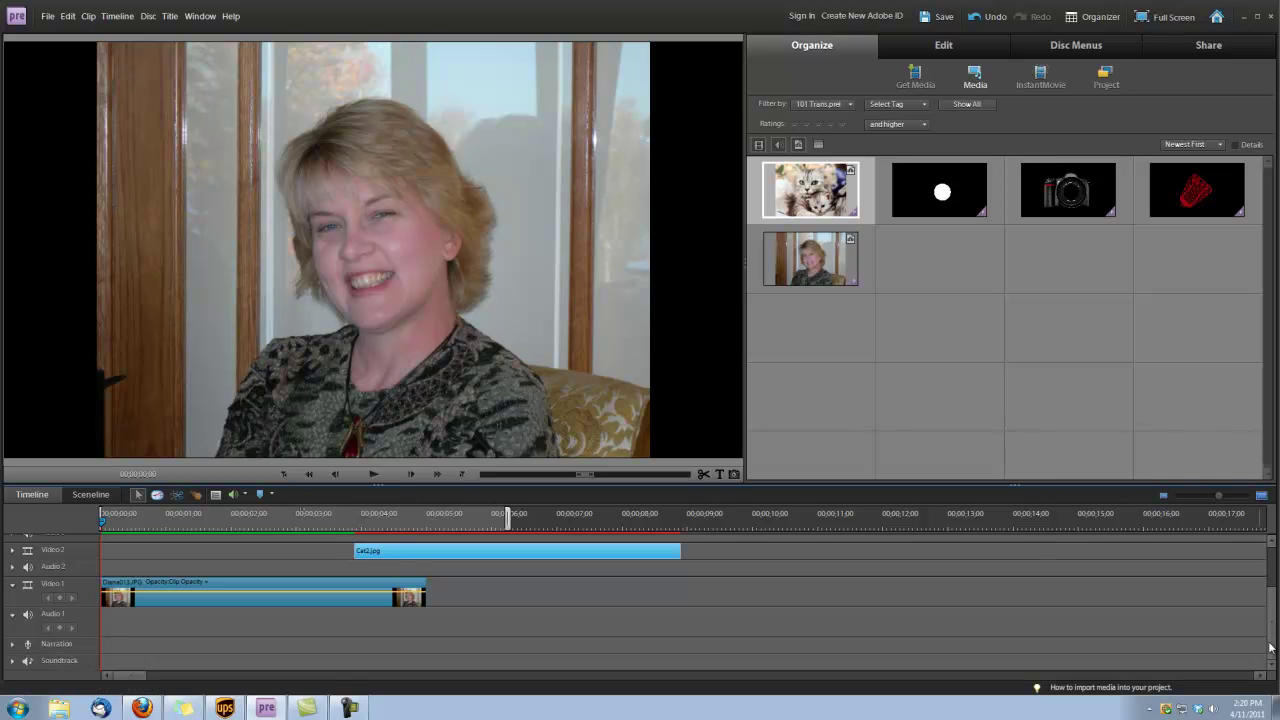
pyautogui.moveTo(1270, 647); pyautogui.dragTo(1267, 583)
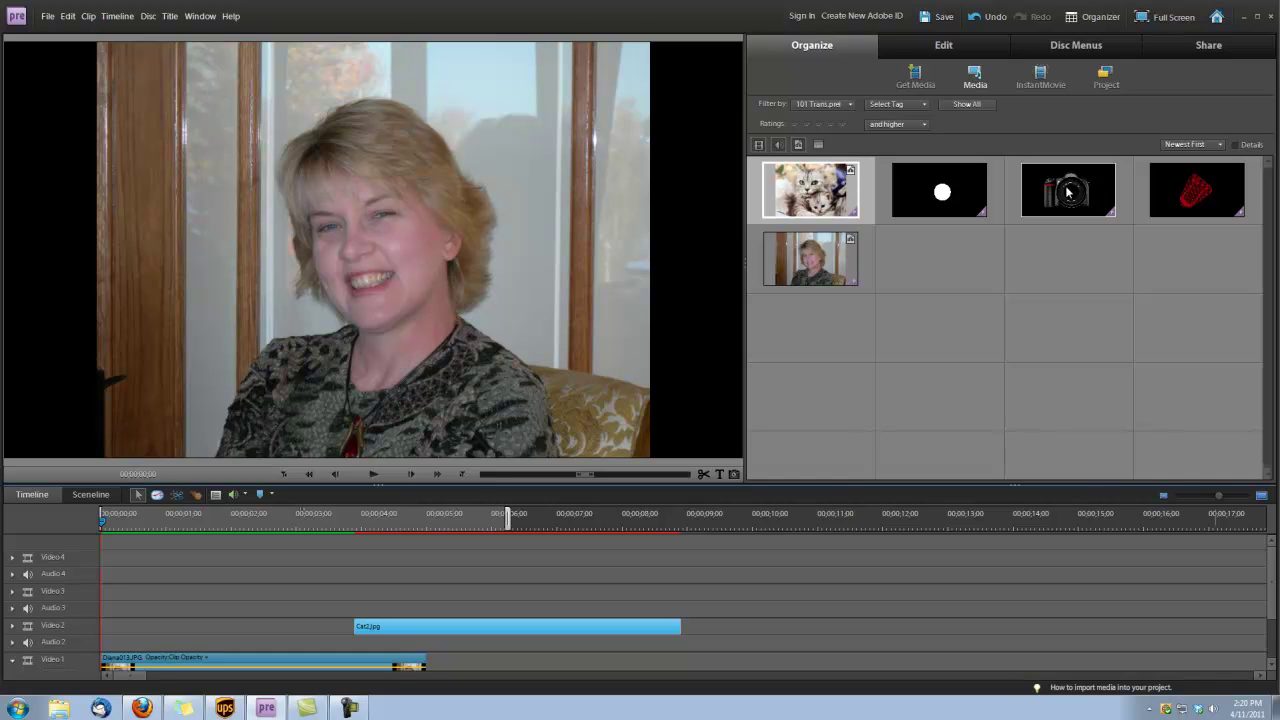
# Place DSLRCamera.mov on Video 4 and DSLRCamera_Matte.mov on Video 3, both starting near 00:04.
pyautogui.moveTo(1068, 192); pyautogui.dragTo(348, 560)
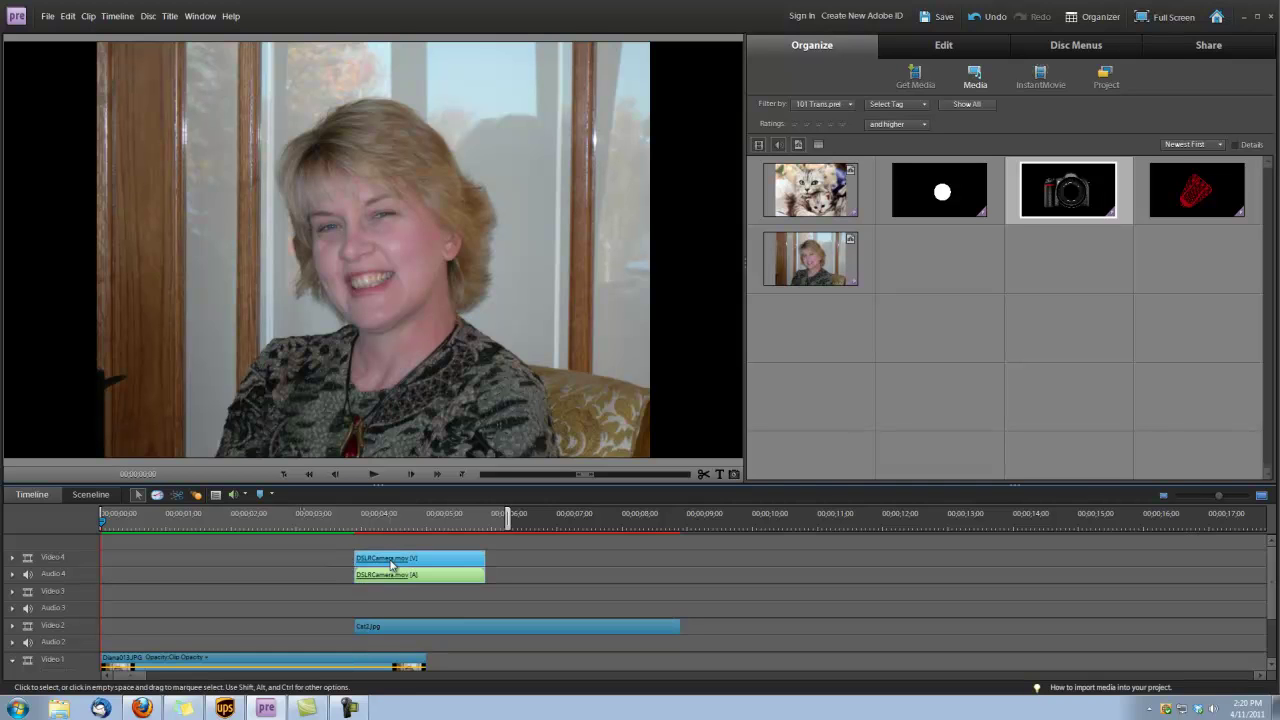
pyautogui.click(941, 206)
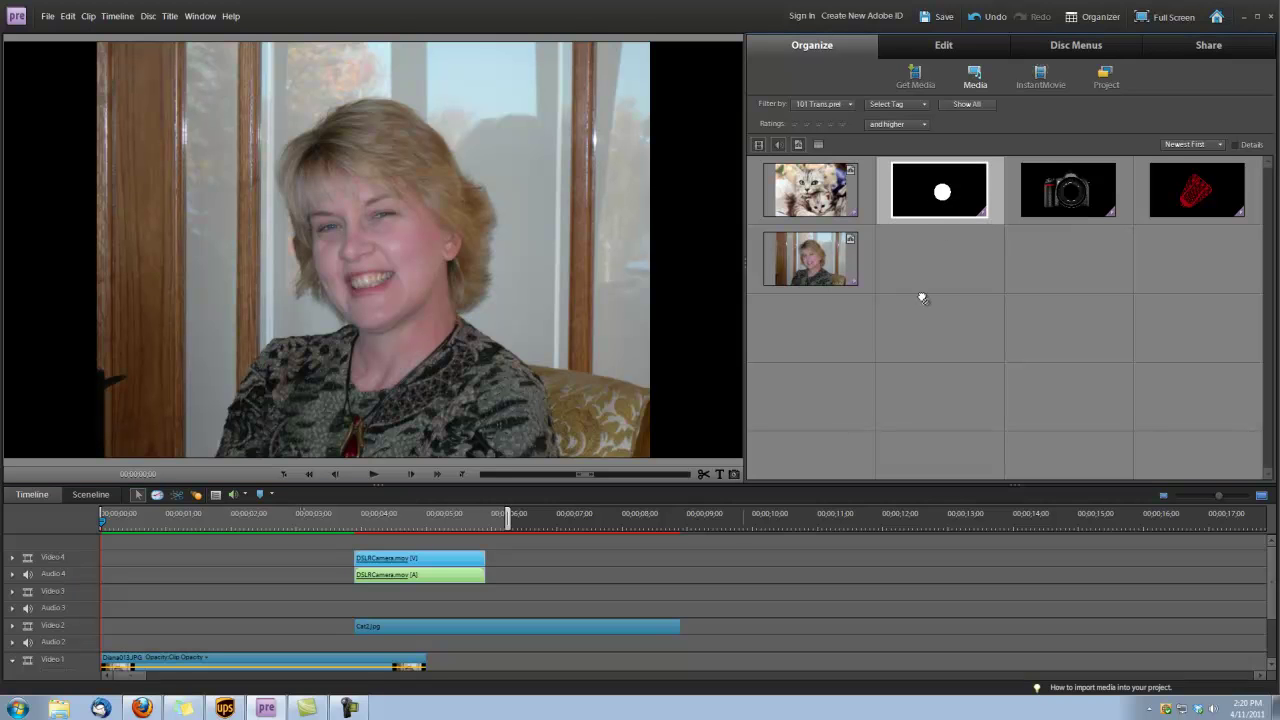
pyautogui.moveTo(688, 514); pyautogui.dragTo(359, 612)
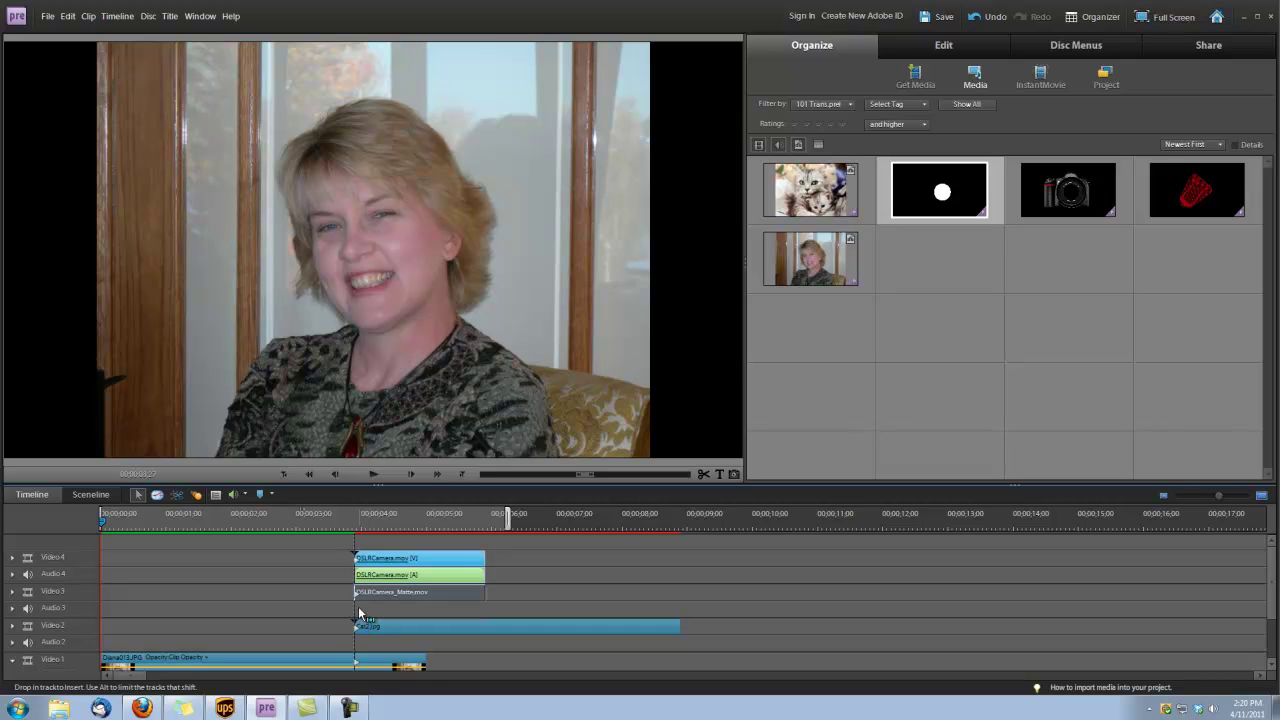
pyautogui.moveTo(358, 606); pyautogui.dragTo(358, 606)
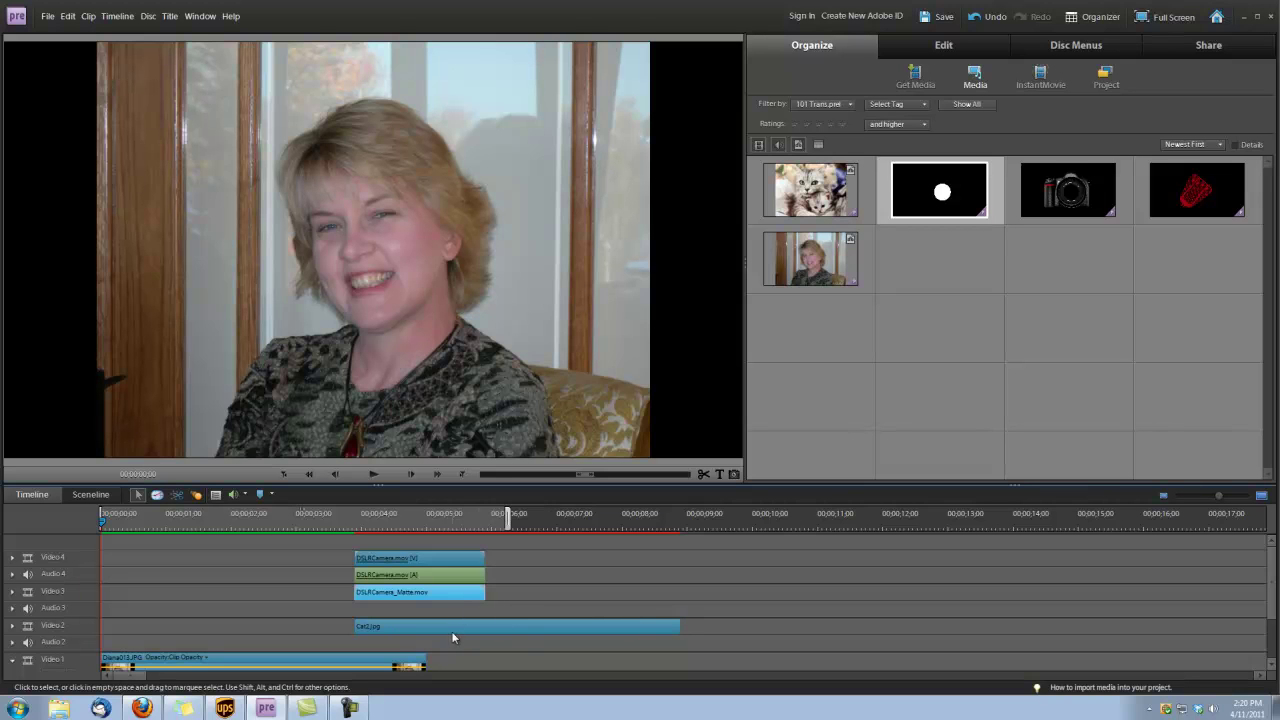
# Drag the Track Matte Key video effect onto the Cat2.jpg clip on Video 2.
pyautogui.click(454, 626)
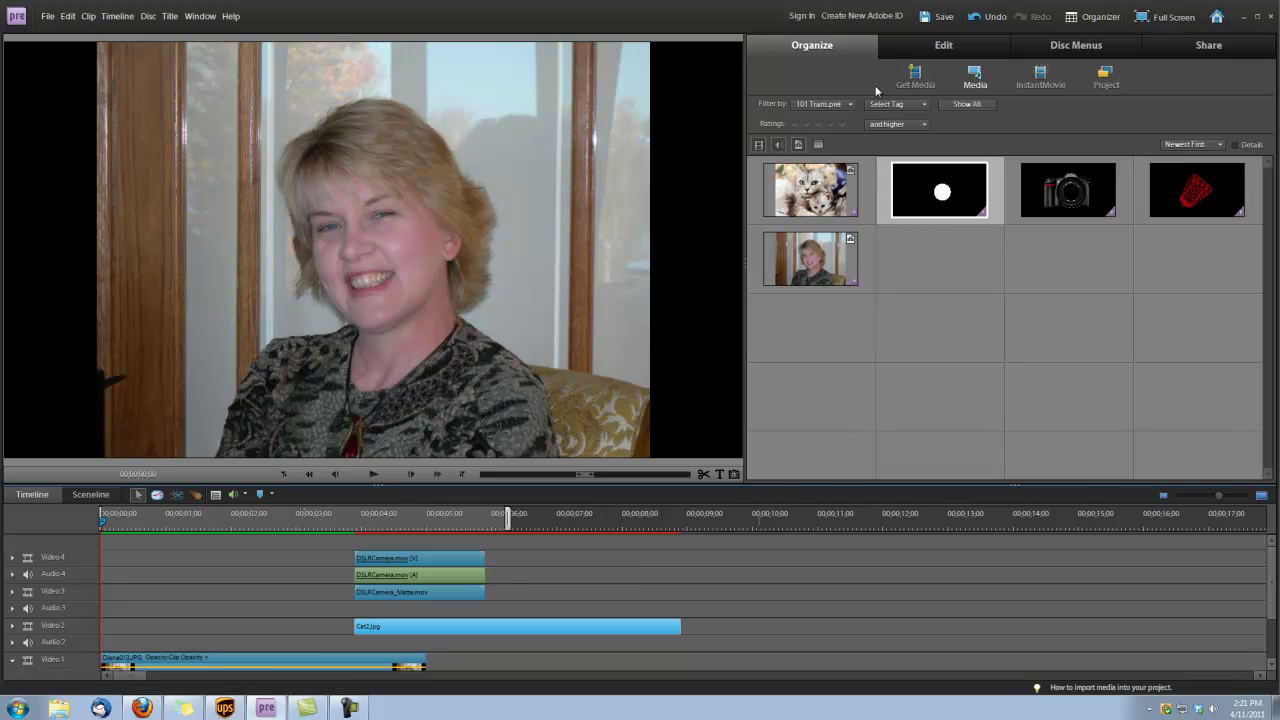
pyautogui.click(943, 49)
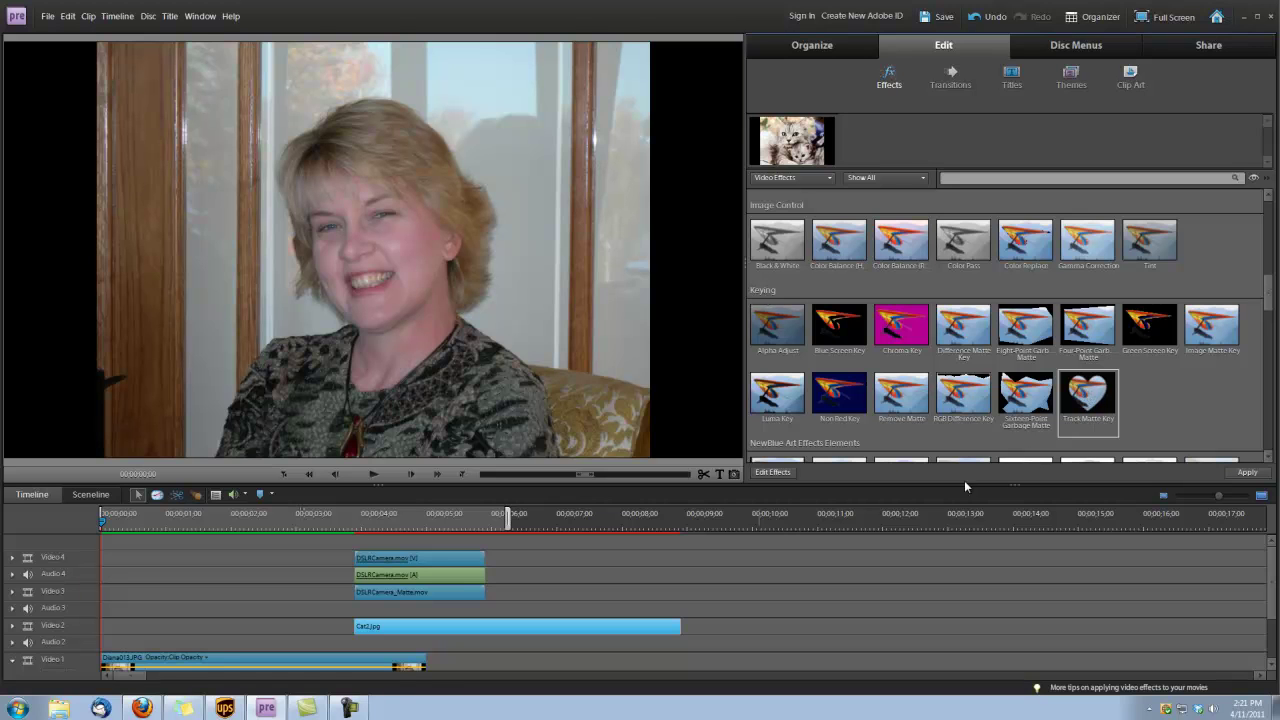
pyautogui.moveTo(966, 487); pyautogui.dragTo(600, 631)
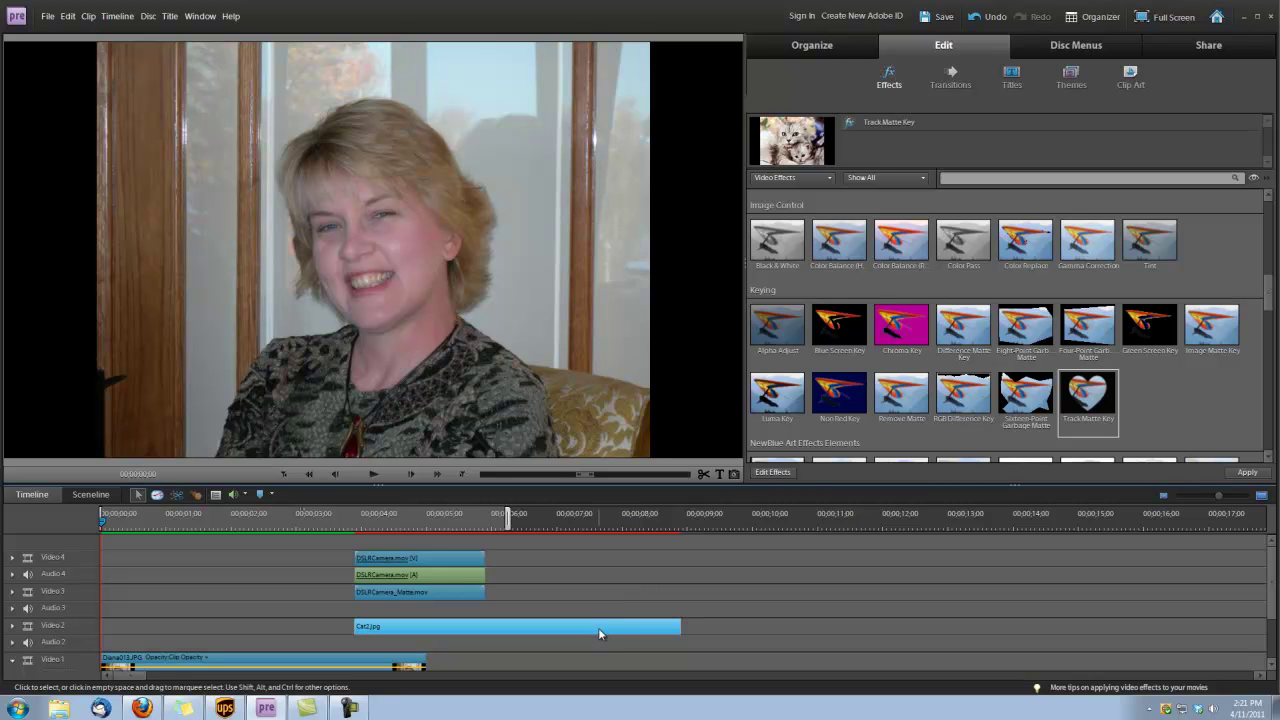
# In Cat2.jpg's Track Matte Key settings, choose Matte Video 3 and Composite Using Matte Luma.
pyautogui.click(774, 473)
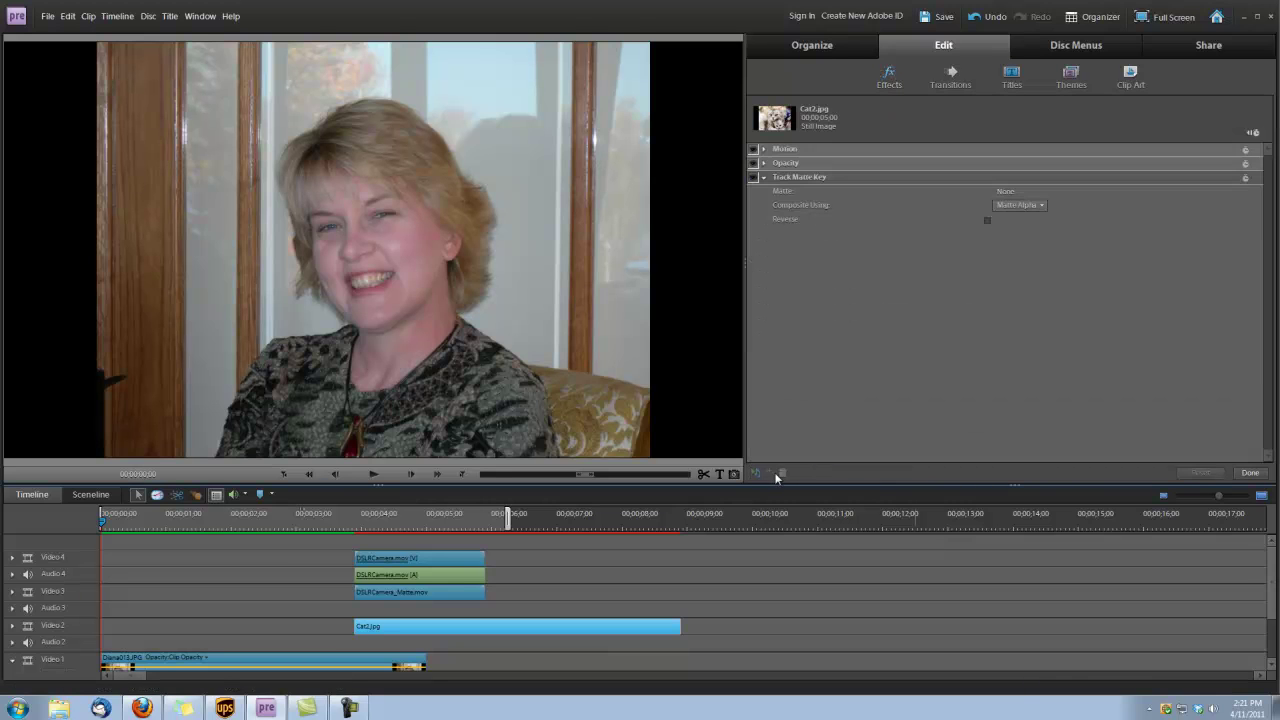
pyautogui.click(1005, 191)
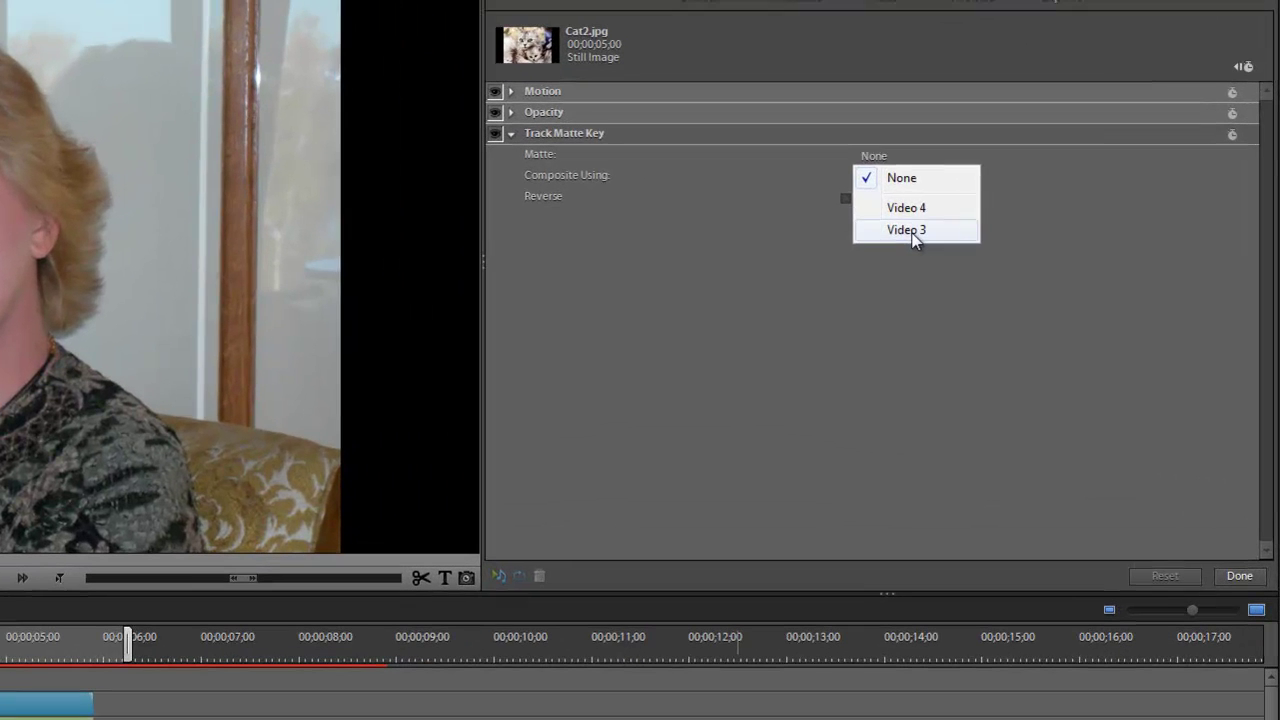
pyautogui.click(1029, 242)
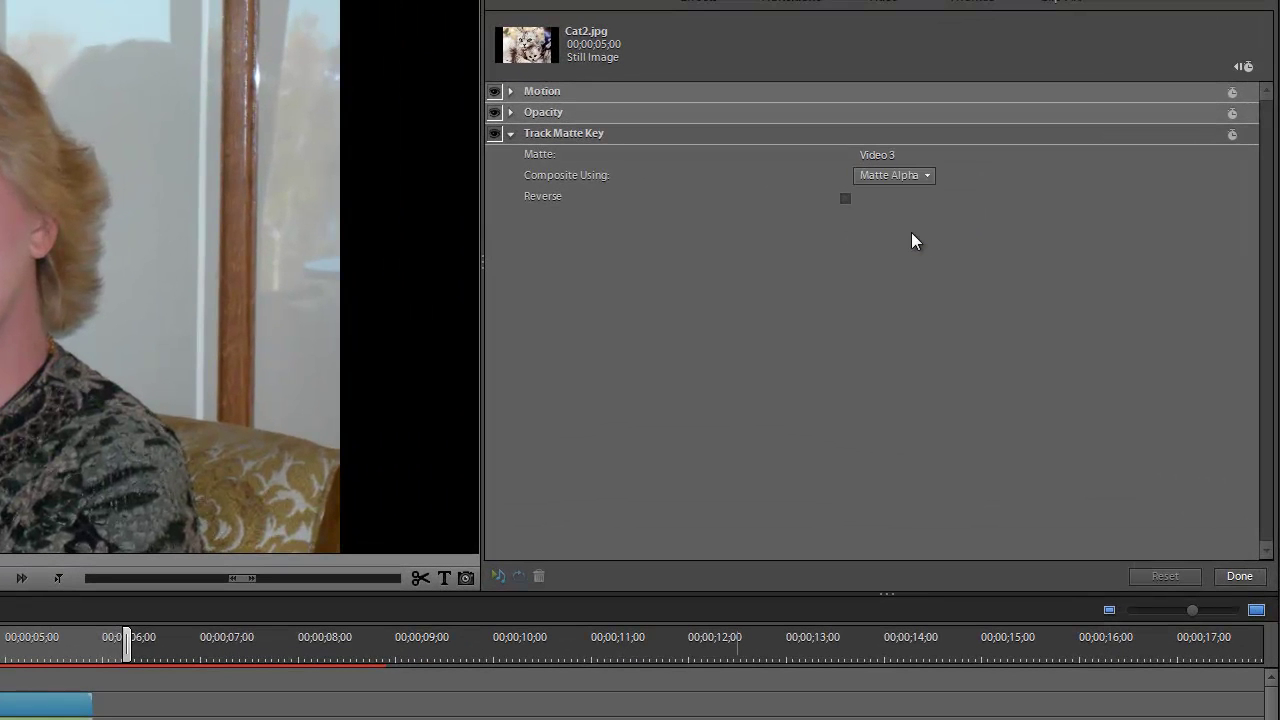
pyautogui.click(922, 176)
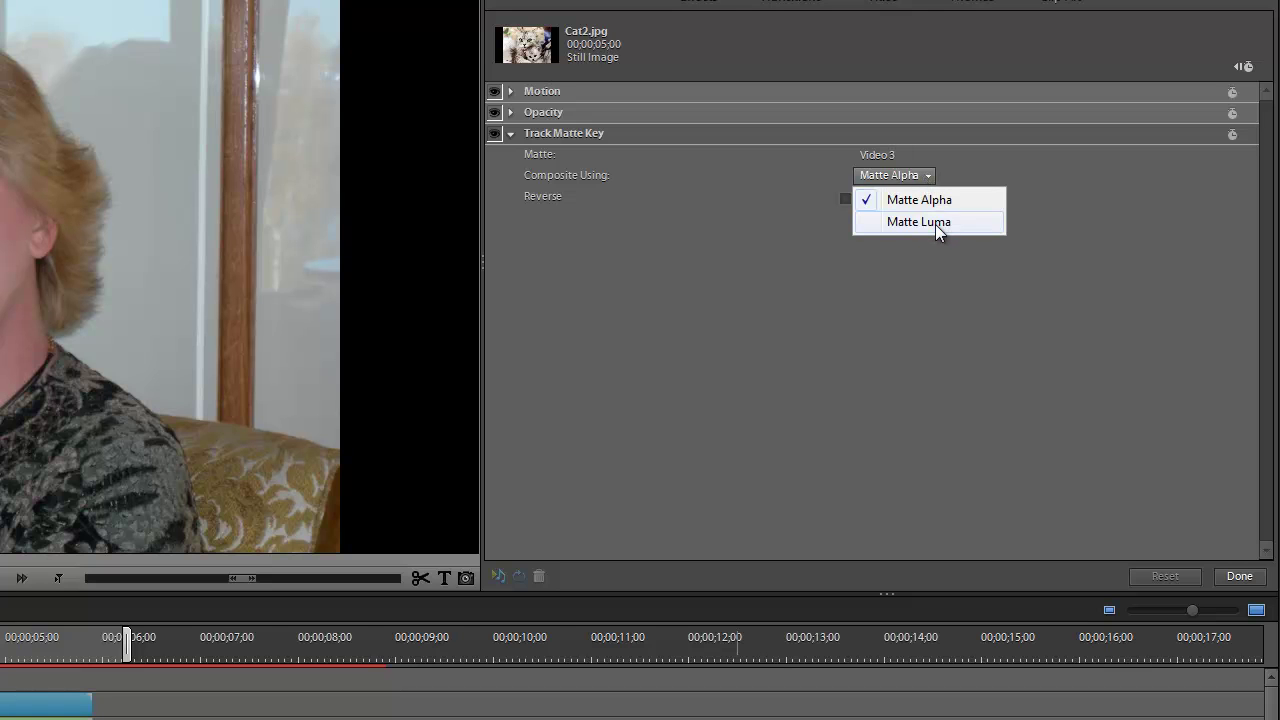
pyautogui.click(935, 224)
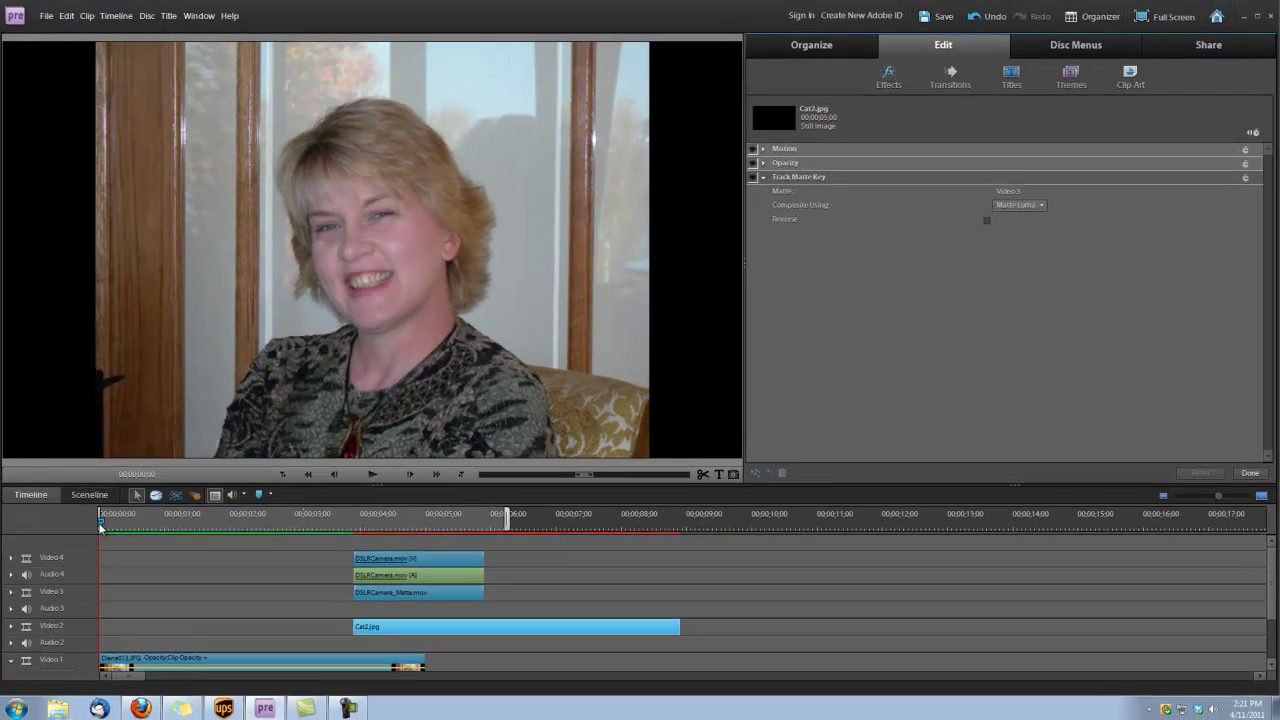
pyautogui.moveTo(100, 527); pyautogui.dragTo(485, 571)
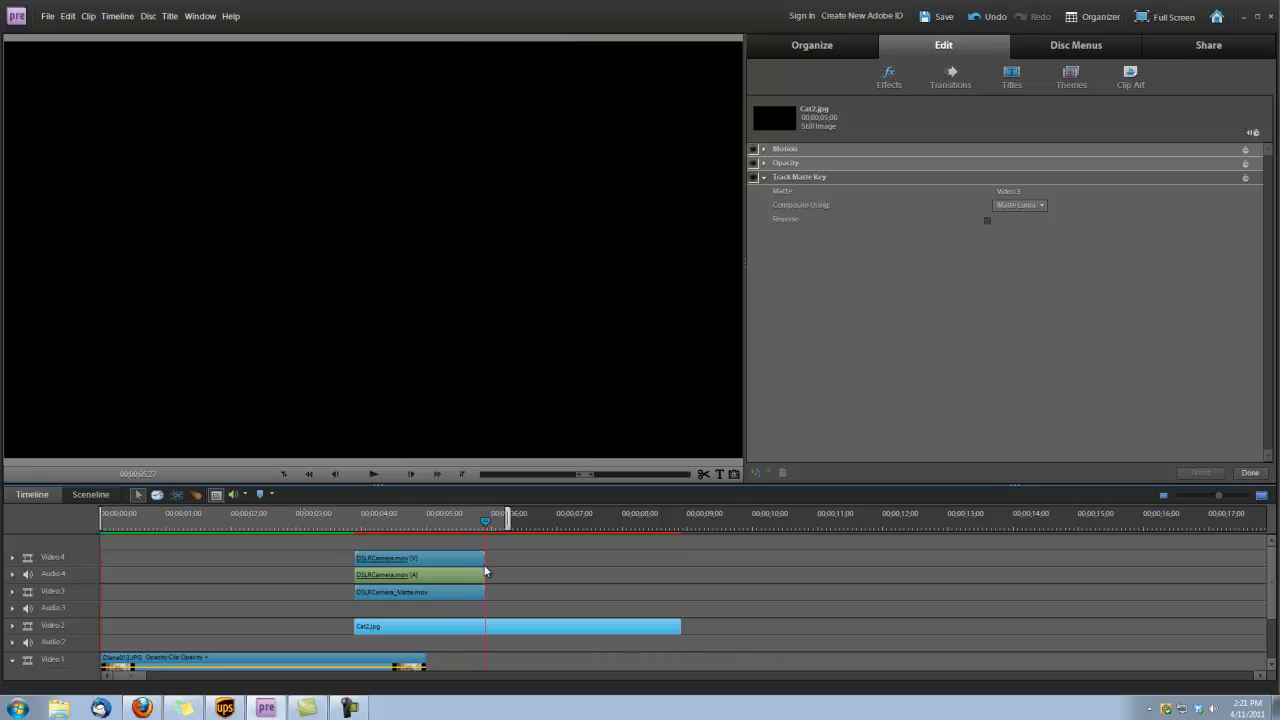
# Cut Cat2.jpg at the playhead, set the second piece's matte to None, and return to the start.
pyautogui.click(704, 475)
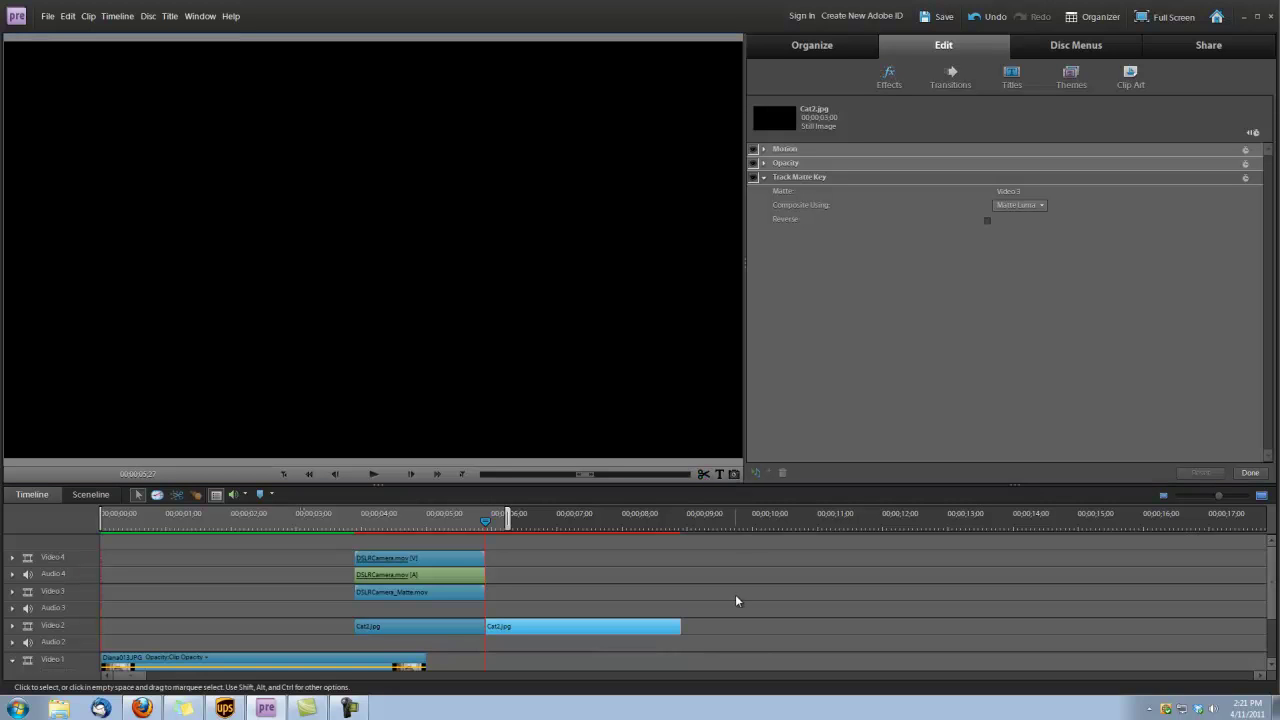
pyautogui.click(572, 630)
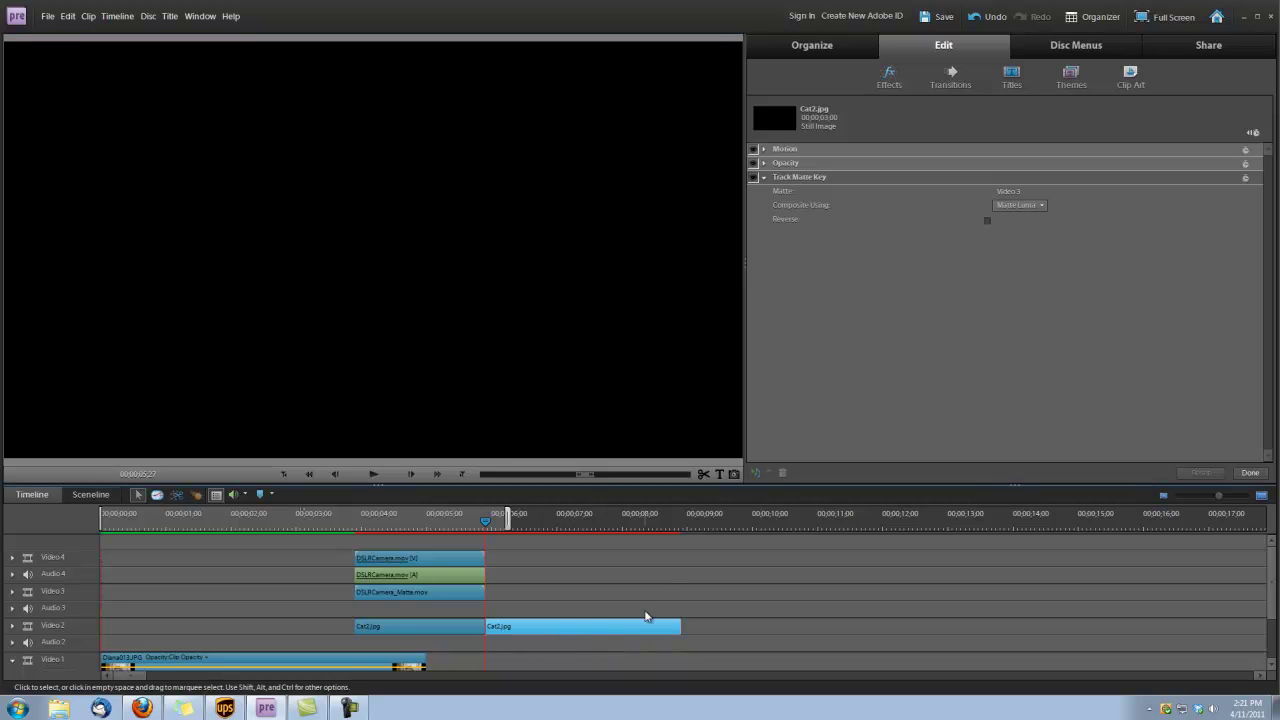
pyautogui.click(1004, 191)
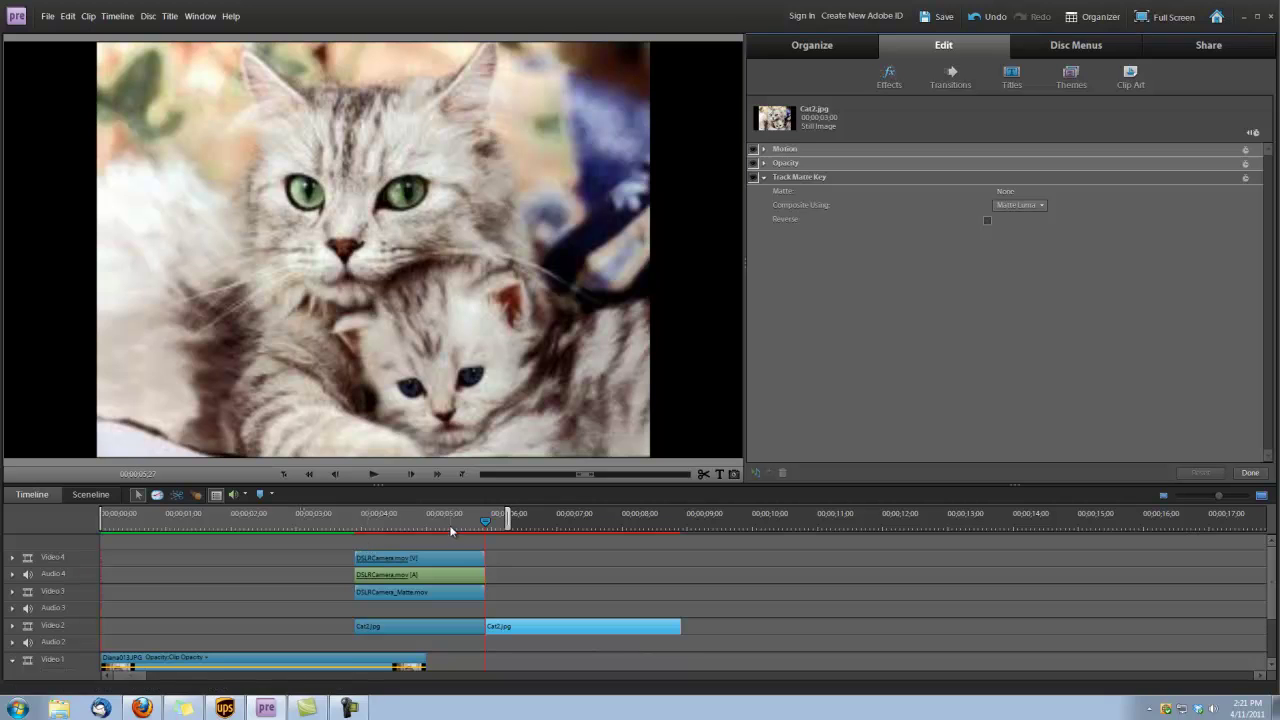
pyautogui.click(104, 516)
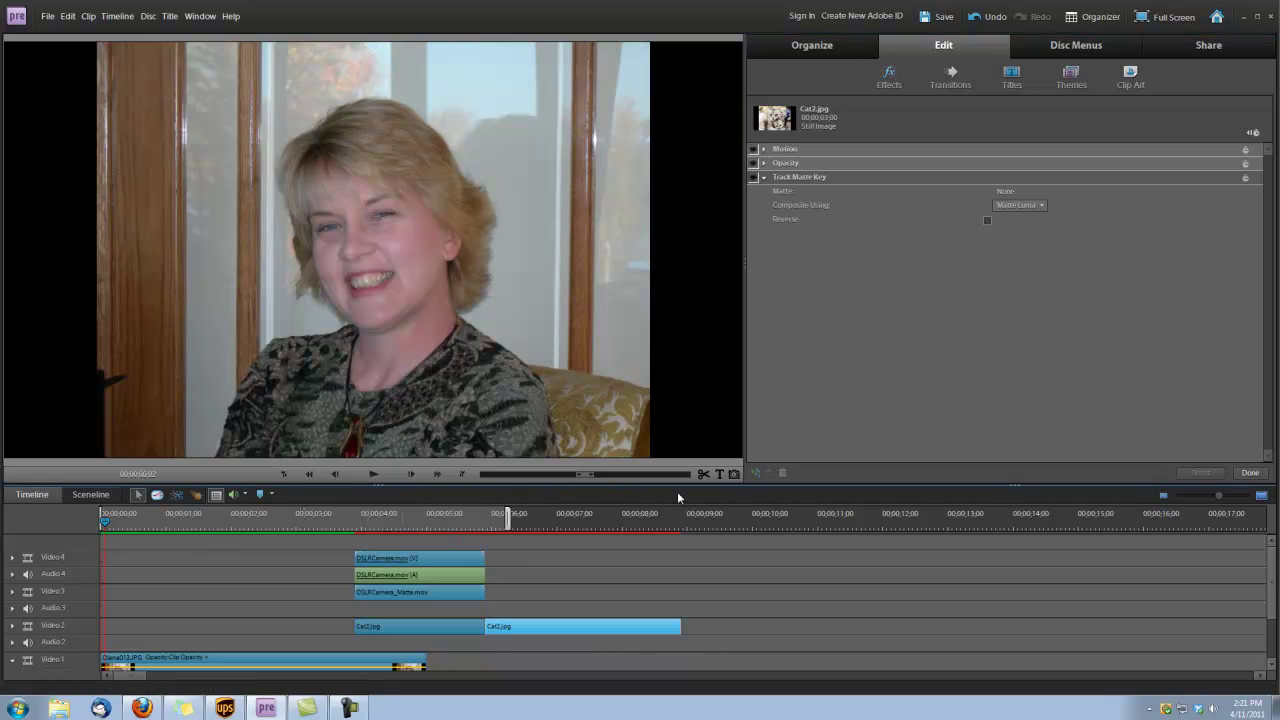
# Play the timeline from 00:00 to watch the DSLR camera transition reveal Cat2.jpg.
pyautogui.click(373, 480)
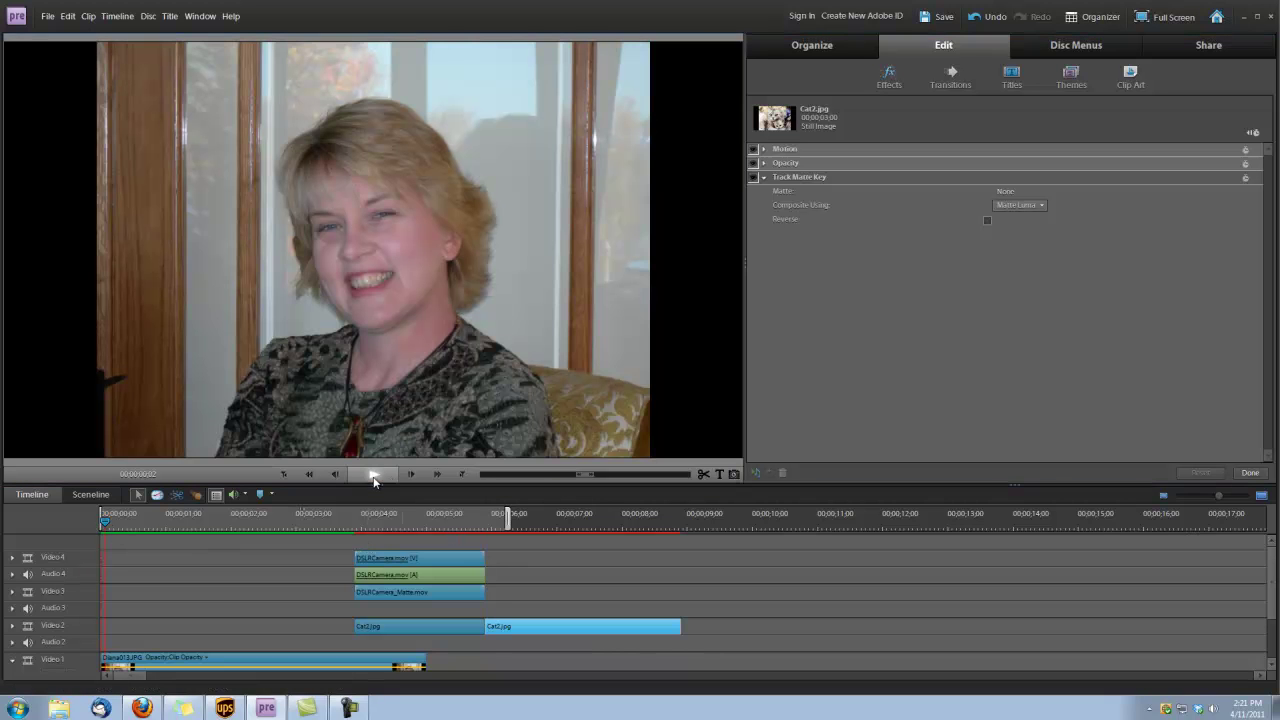